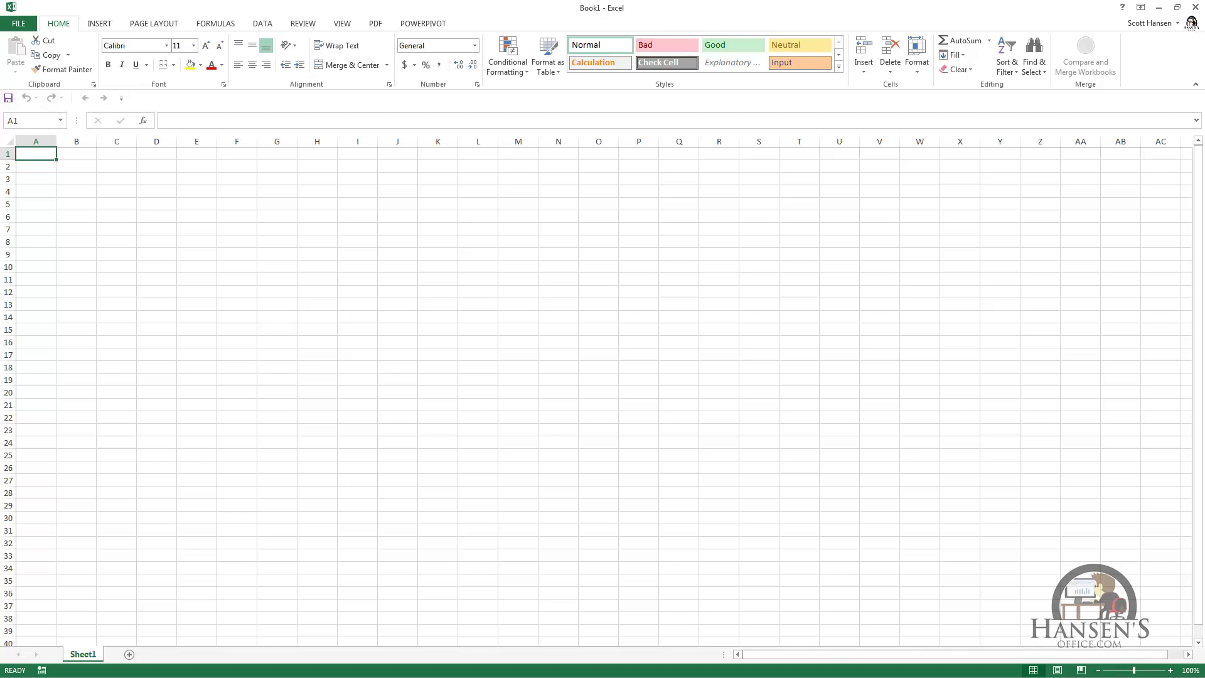
# Go to File > Share and choose Save To Cloud to pick the SkyDrive location.
pyautogui.press('alt')
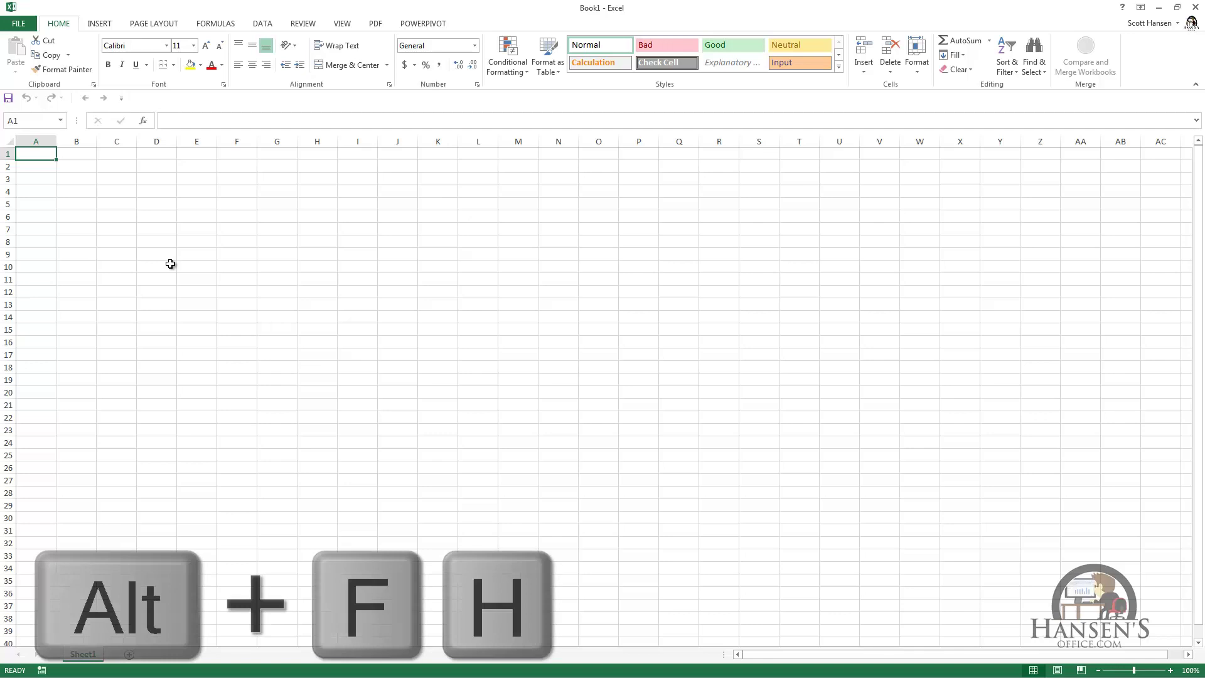
pyautogui.press('f')
pyautogui.press('h')
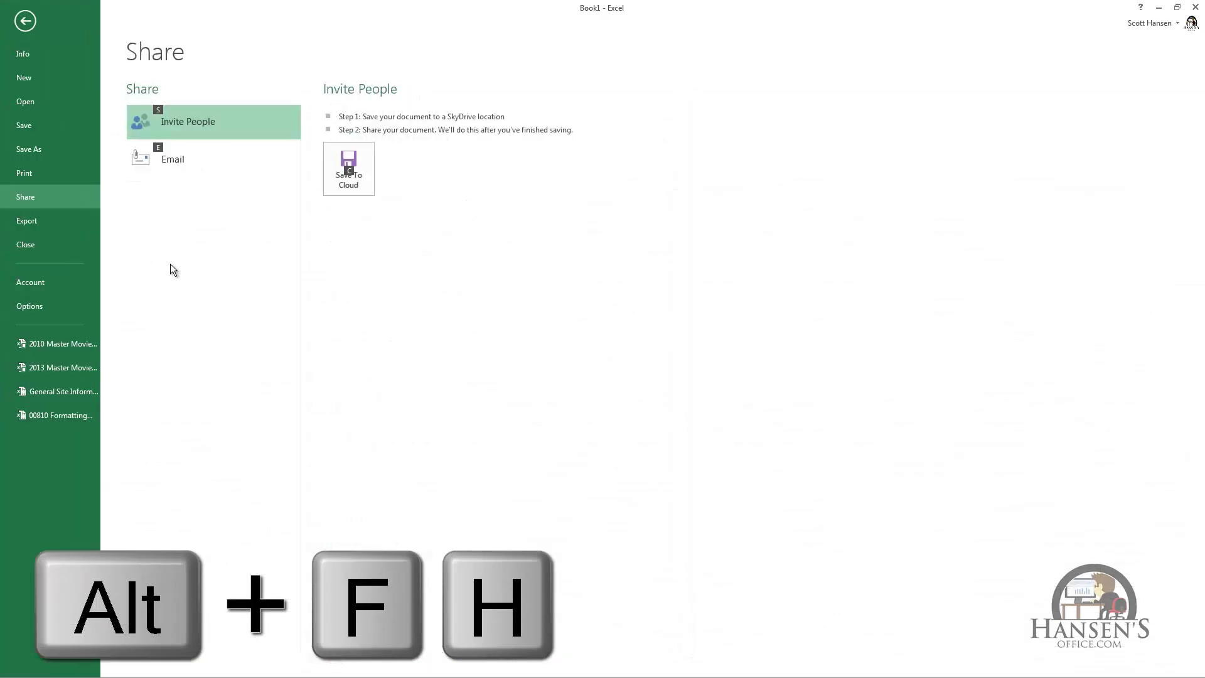
pyautogui.press('Escape')
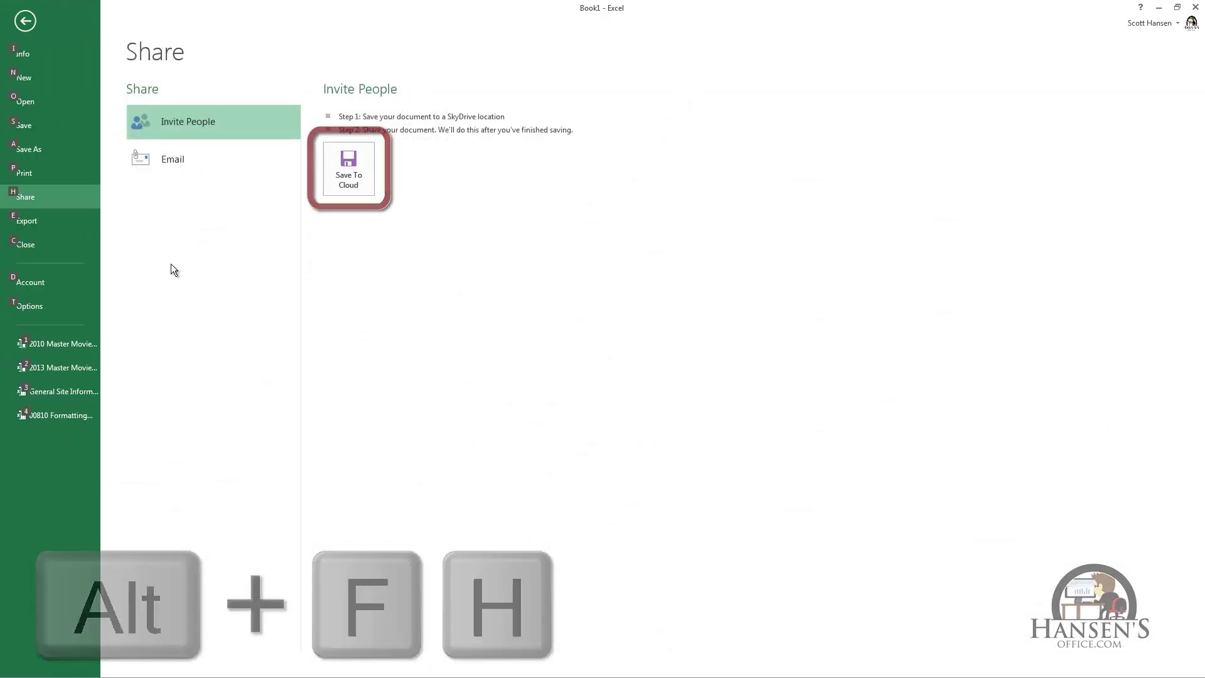
pyautogui.click(337, 166)
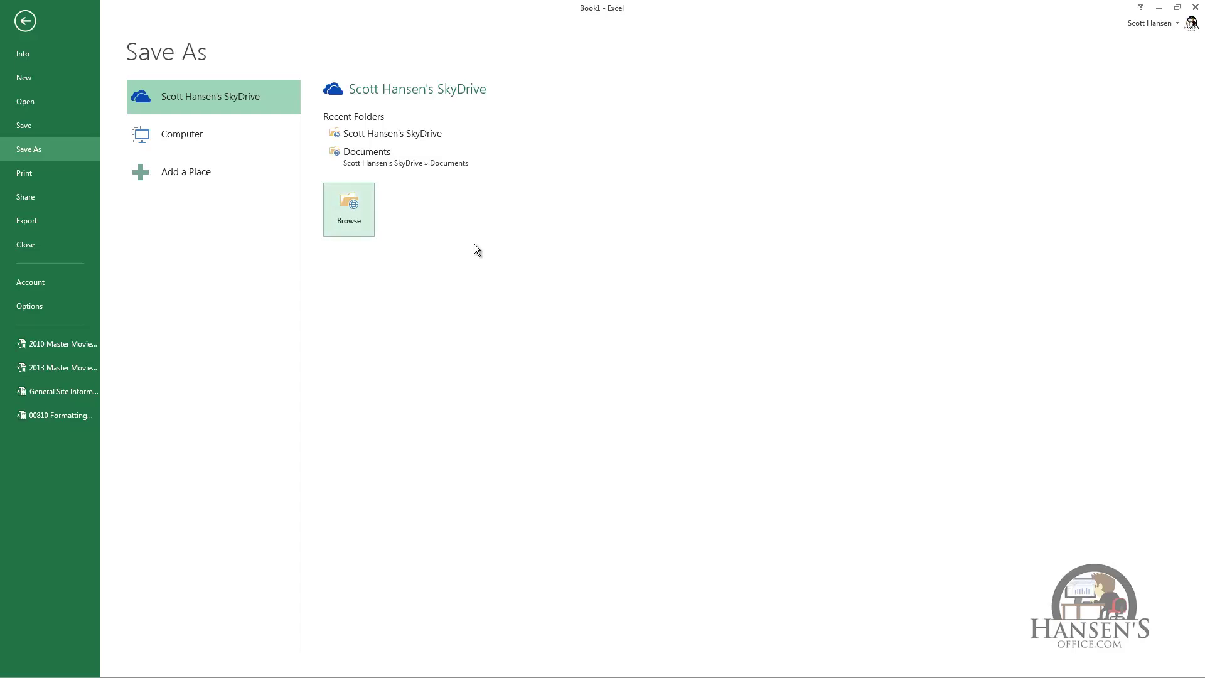
# Save the workbook to the SkyDrive Documents folder as 'New Workbook'.
pyautogui.click(352, 204)
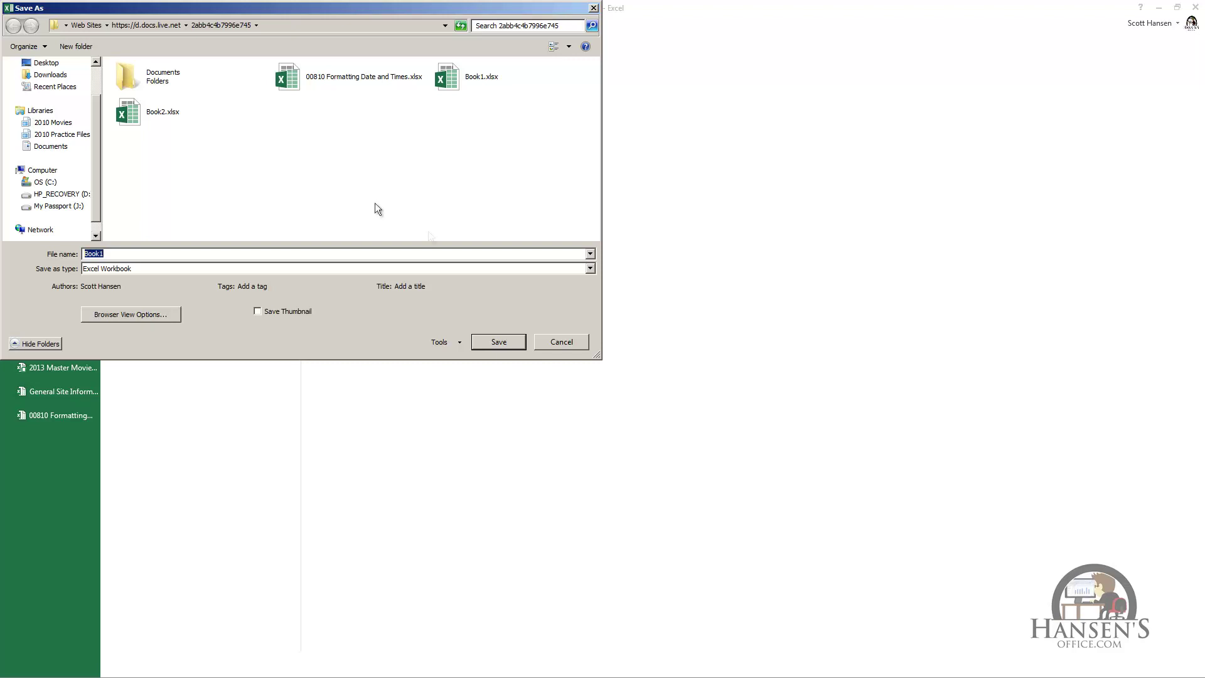
pyautogui.write('New Workbook')
pyautogui.click(496, 341)
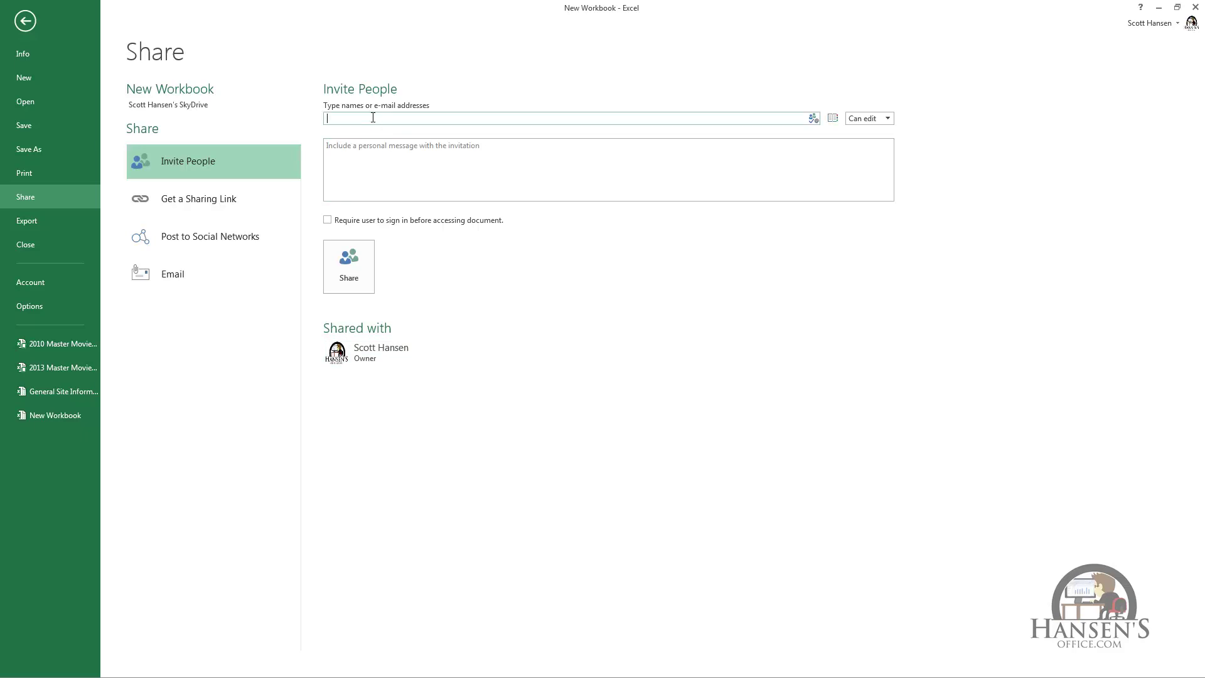
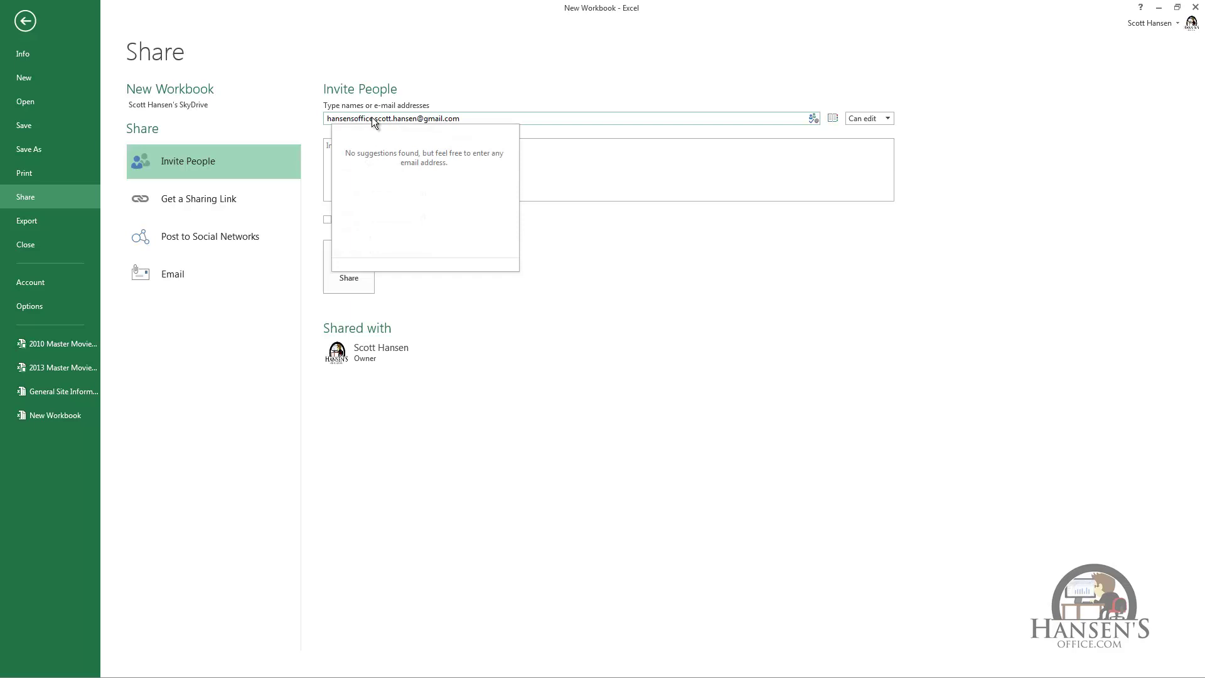
# Invite the invitee's e-mail address with Can edit permission and share the workbook.
pyautogui.click(889, 118)
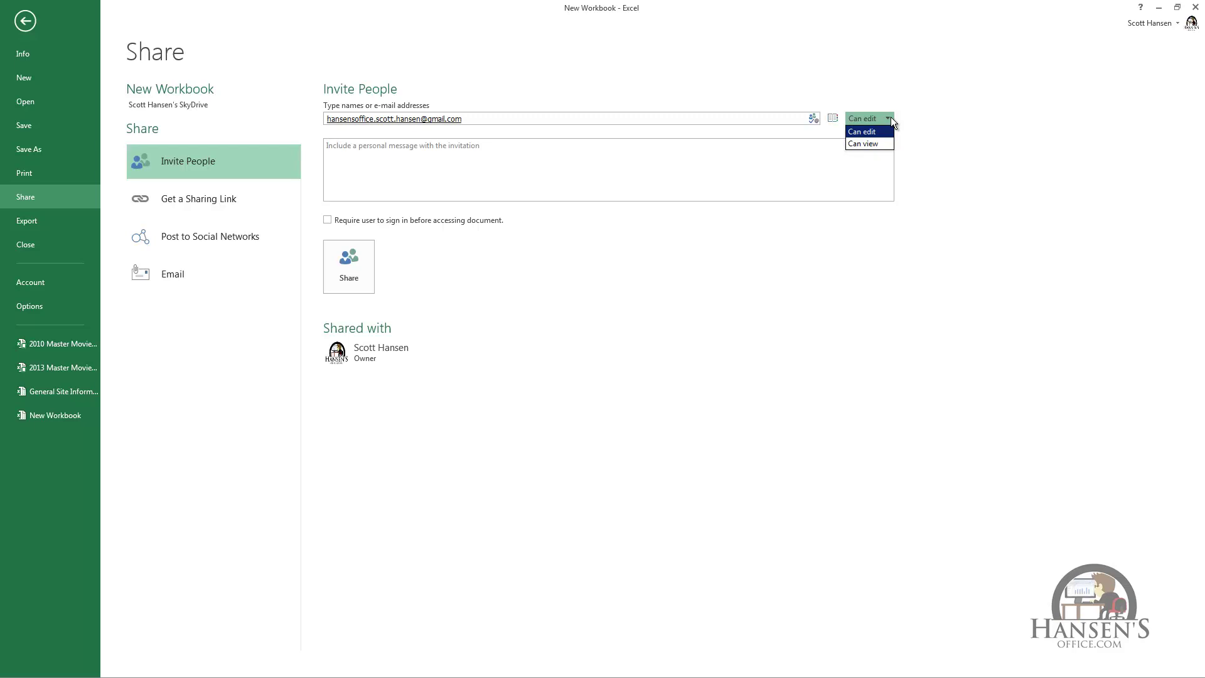
pyautogui.click(501, 167)
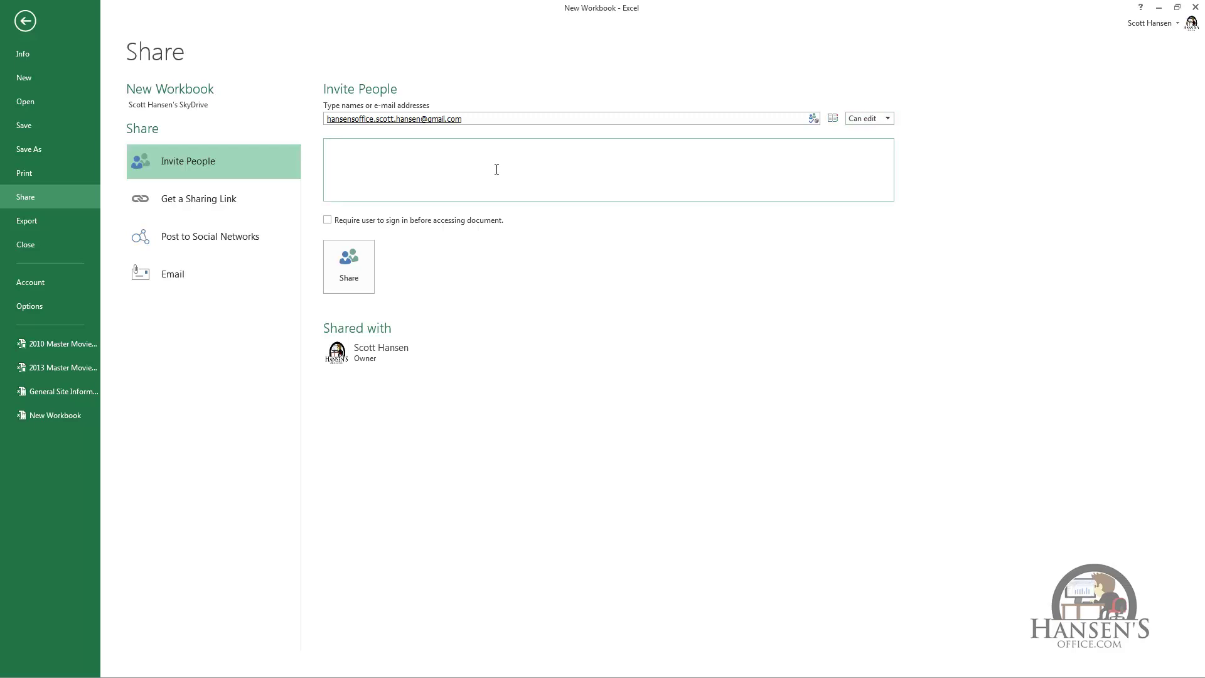
pyautogui.click(330, 219)
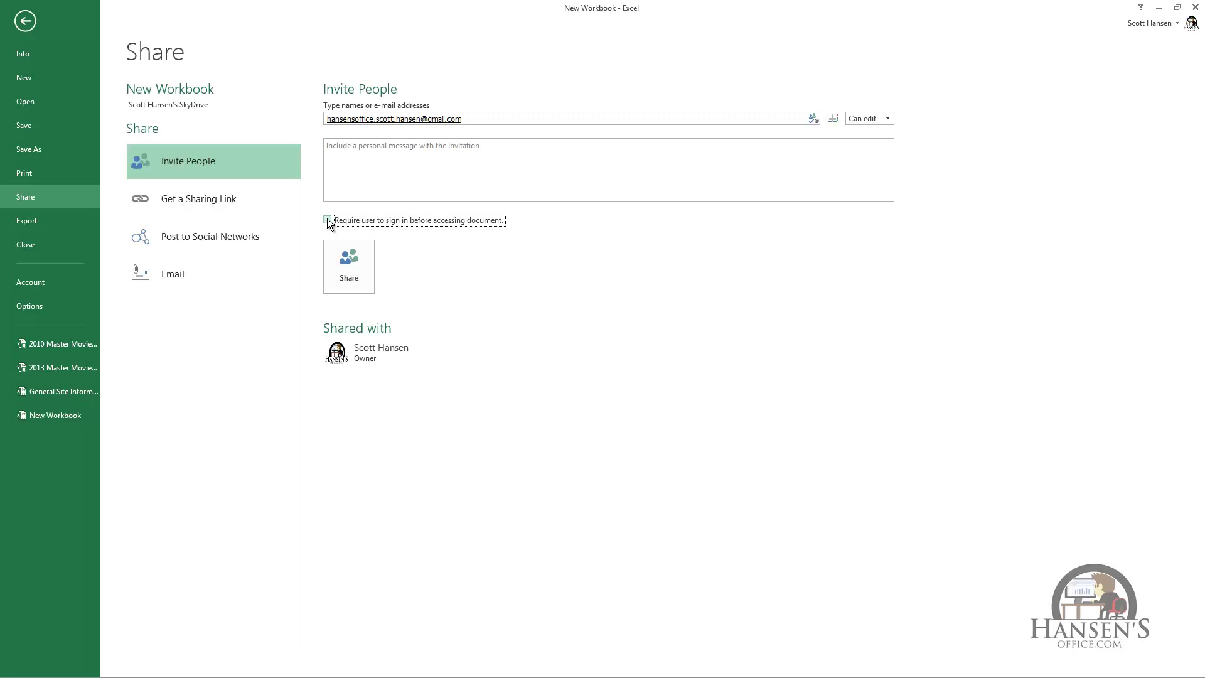
pyautogui.click(347, 263)
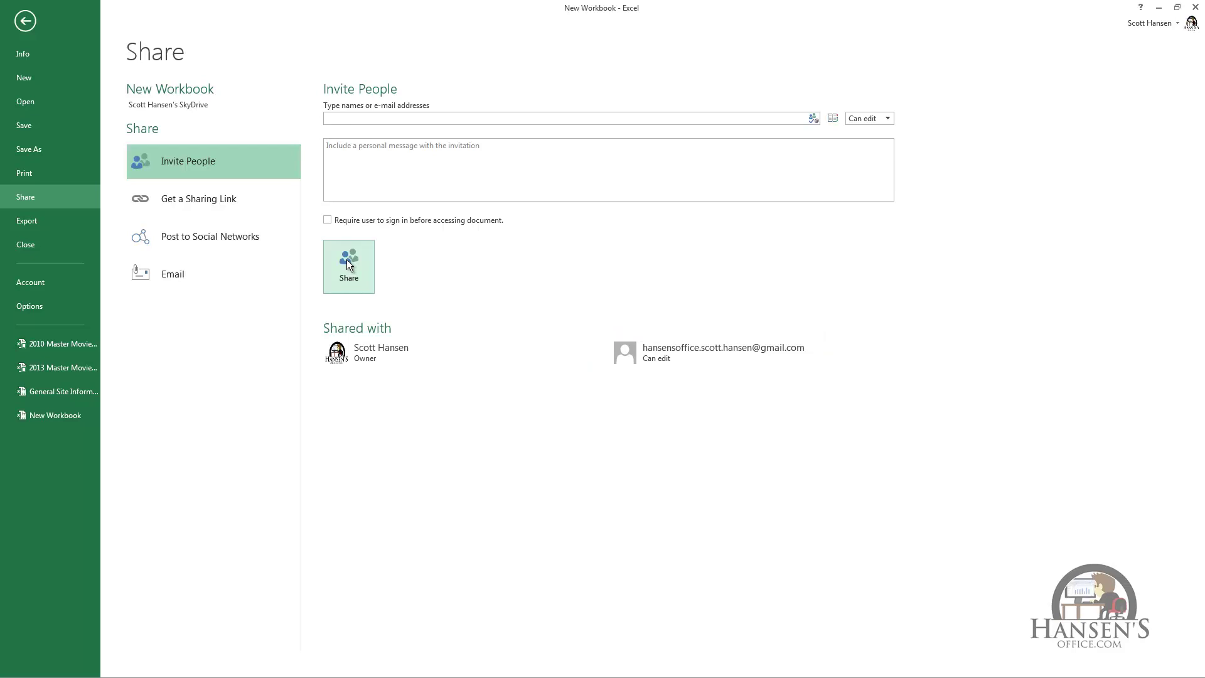
pyautogui.click(227, 197)
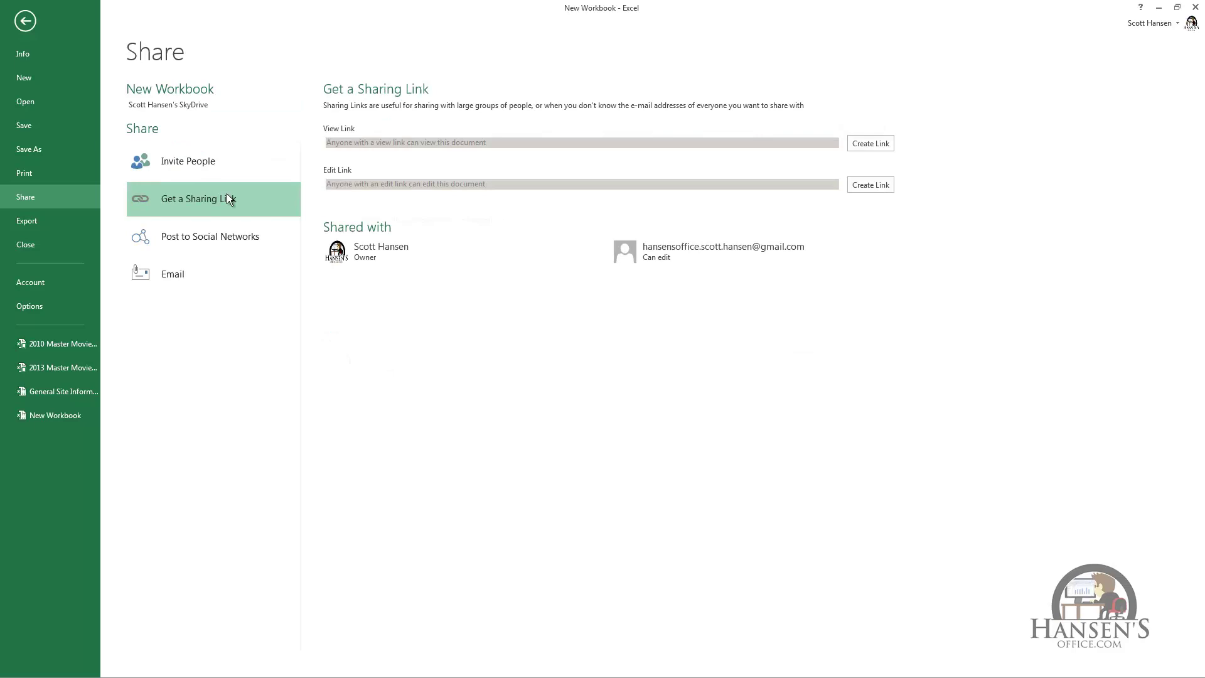
# Create a view-only link and an edit link, and select the view link address.
pyautogui.click(880, 143)
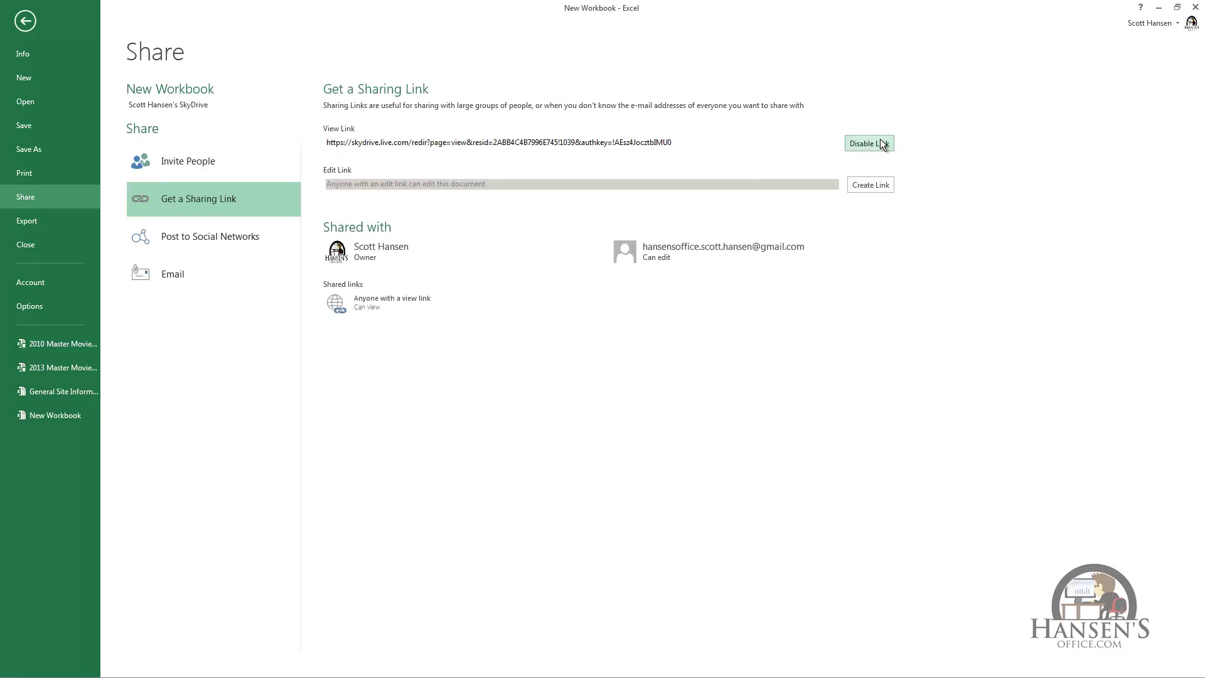
pyautogui.click(876, 185)
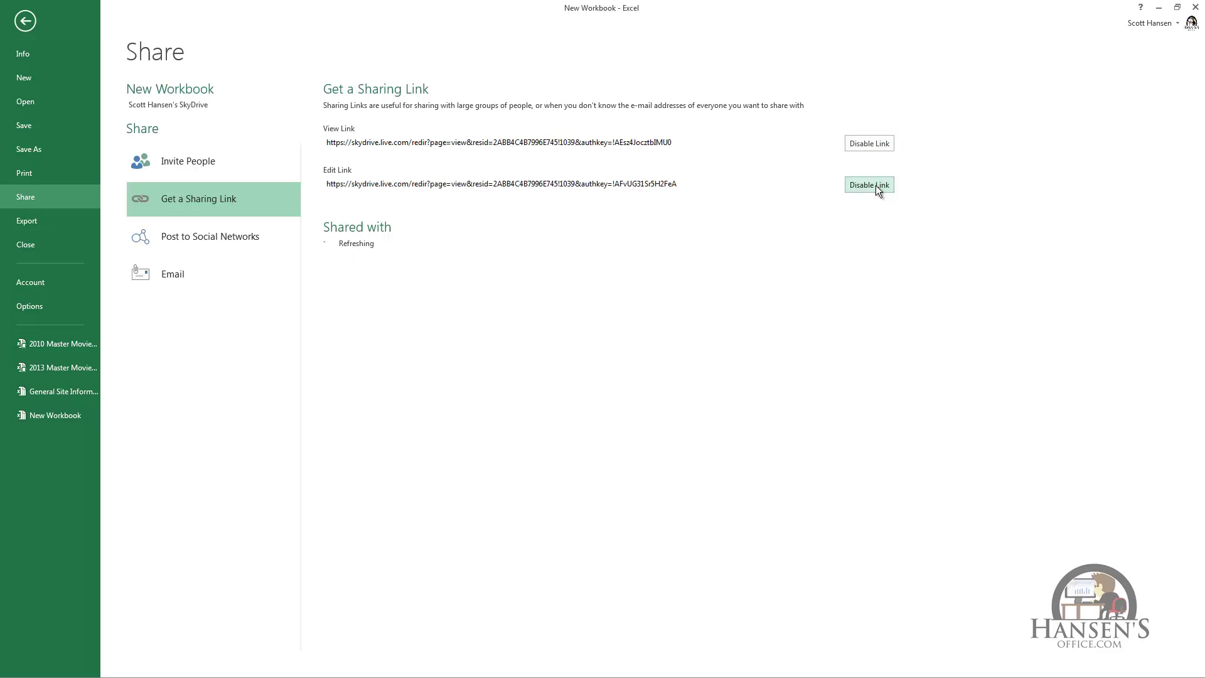
pyautogui.click(687, 141)
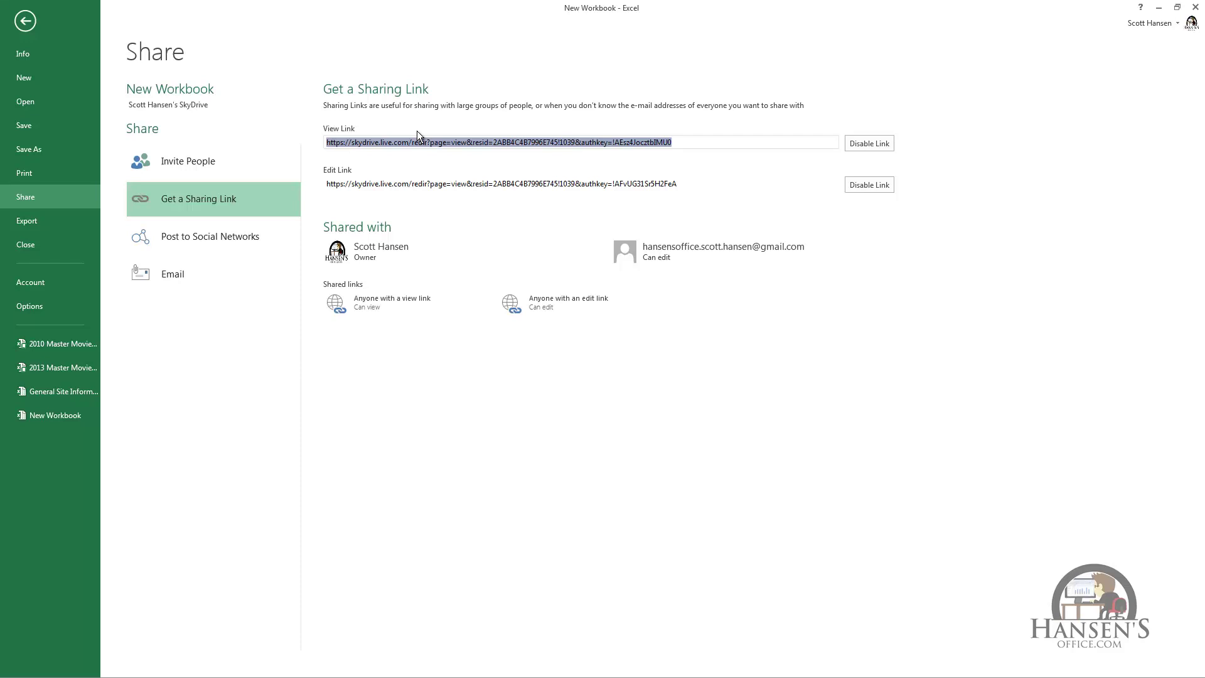
pyautogui.click(237, 236)
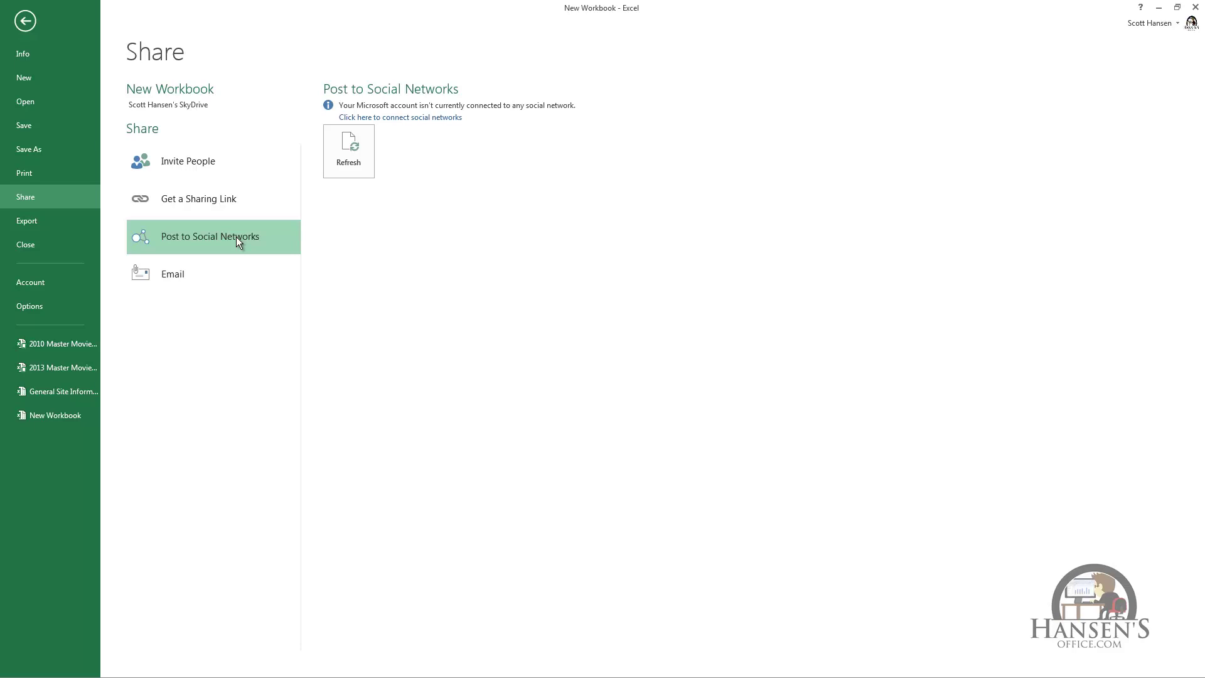
# Show the Email sharing options in the Share pane.
pyautogui.click(191, 270)
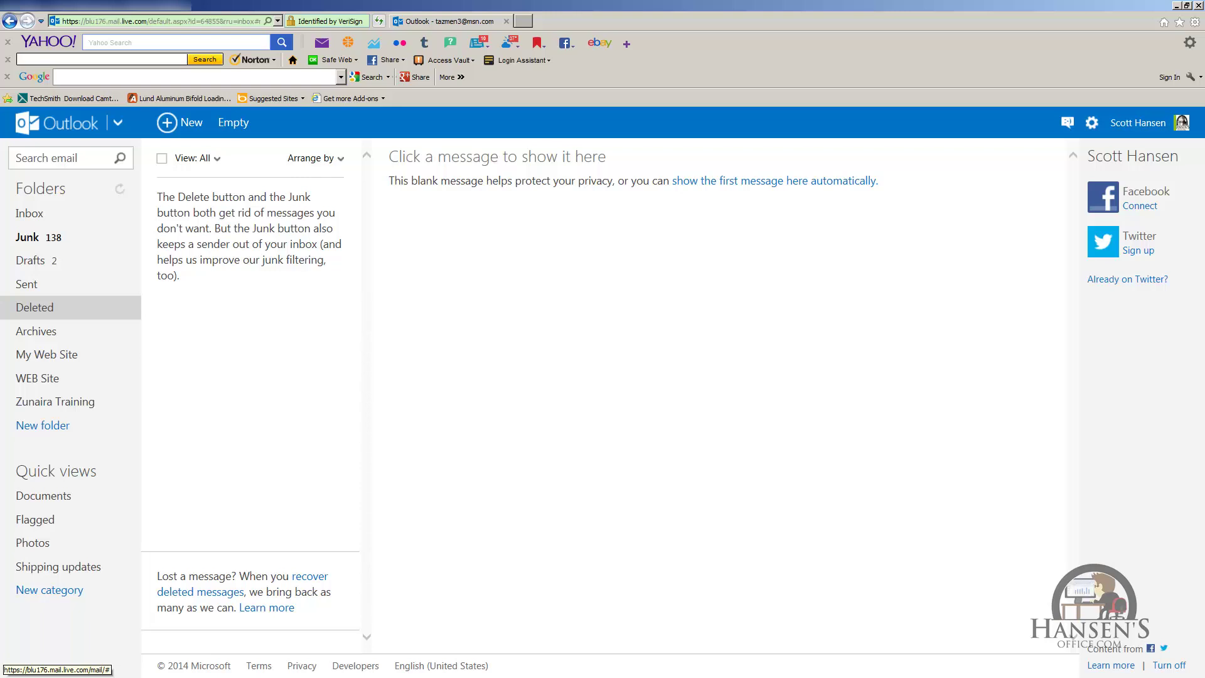
# Go to SkyDrive from the web apps list, show Shared files, and open New Workbook.
pyautogui.click(117, 122)
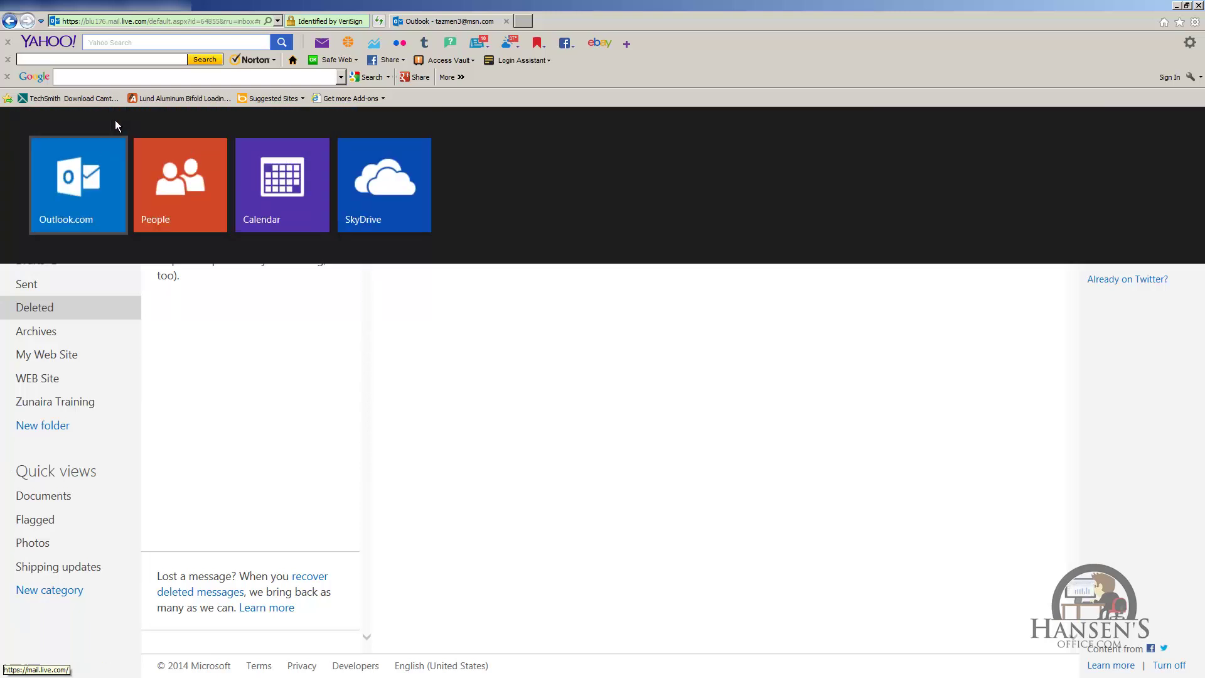
pyautogui.click(386, 192)
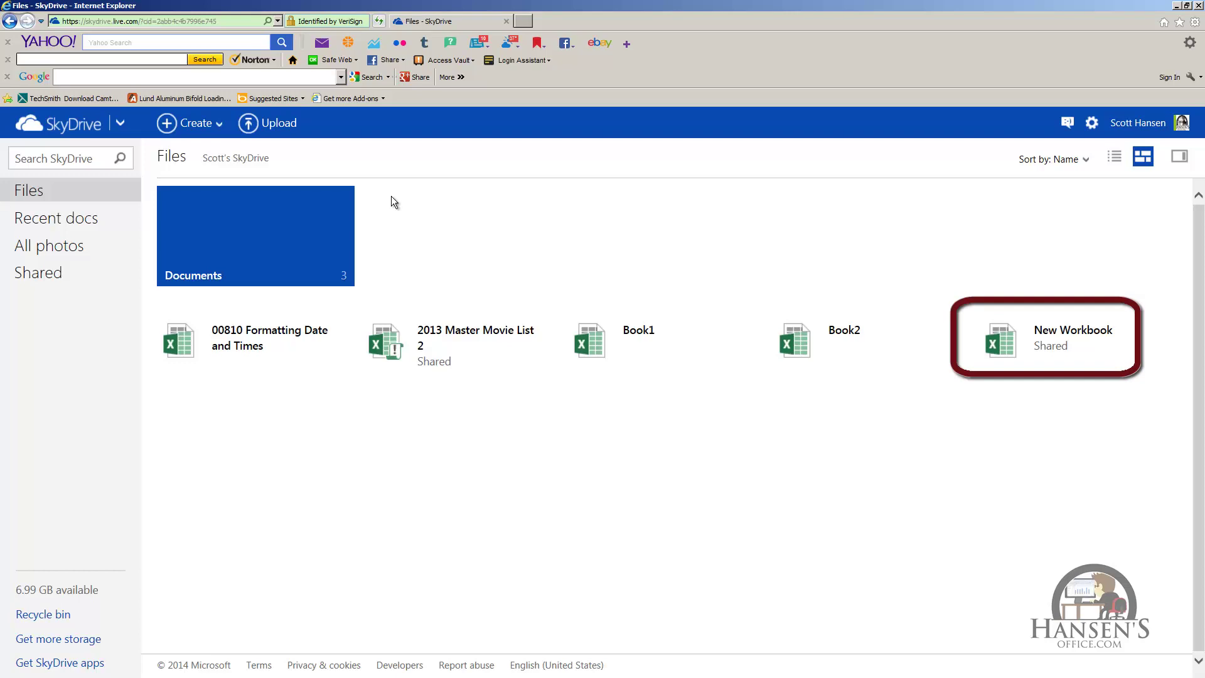
pyautogui.click(54, 273)
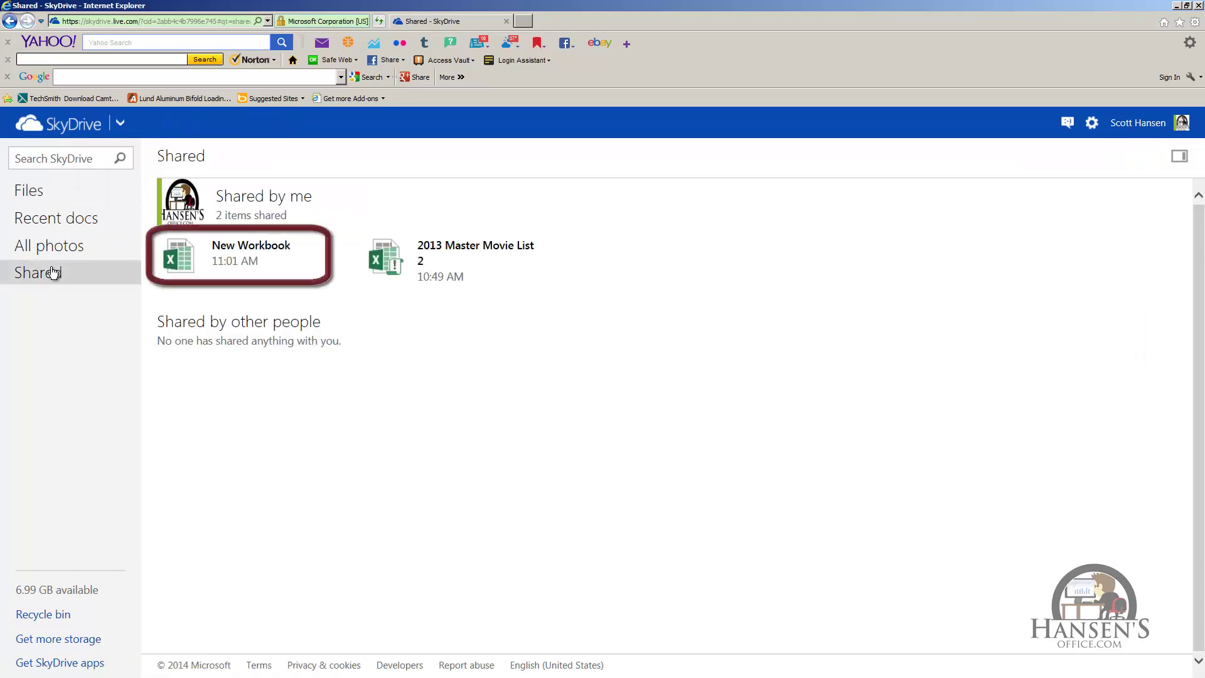
pyautogui.click(237, 261)
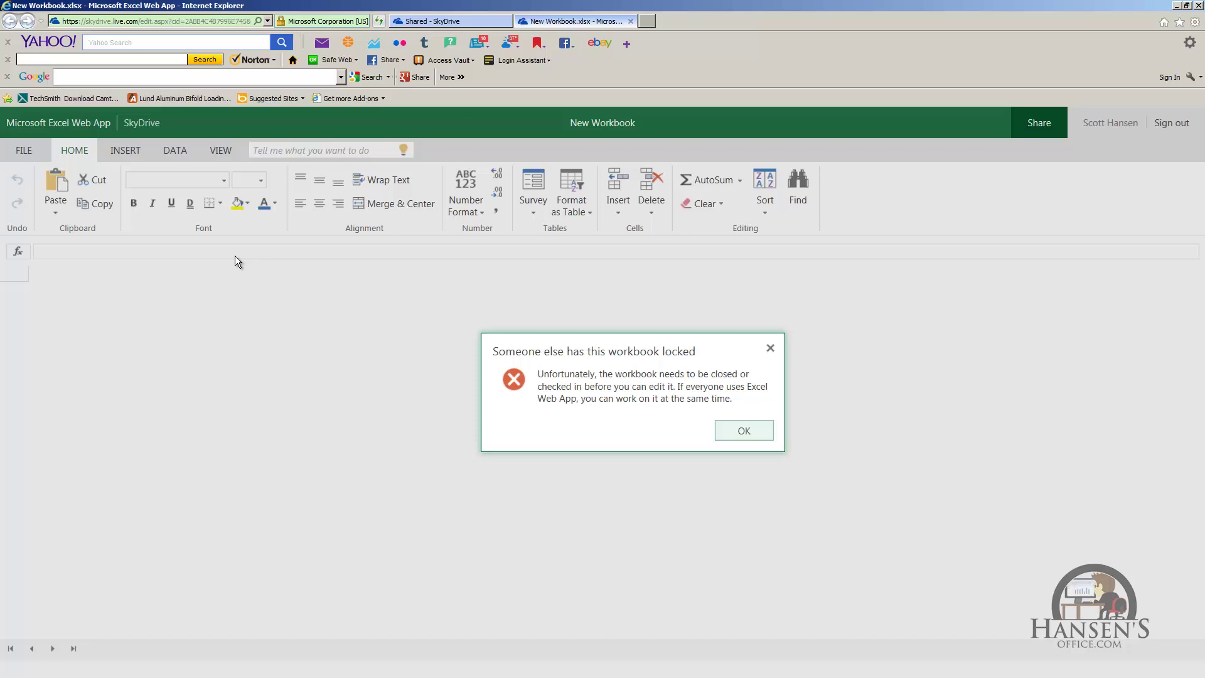
# Dismiss the locked-workbook message, return to the SkyDrive Shared tab, and open Get SkyDrive apps.
pyautogui.click(728, 432)
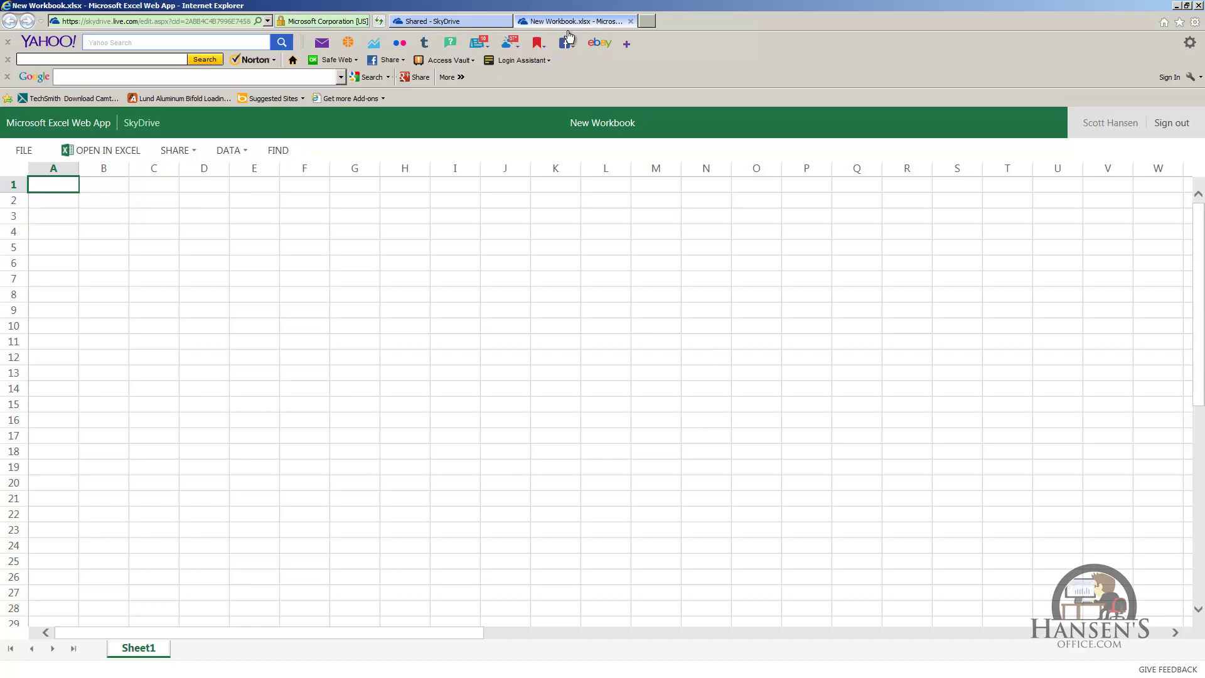
pyautogui.click(455, 21)
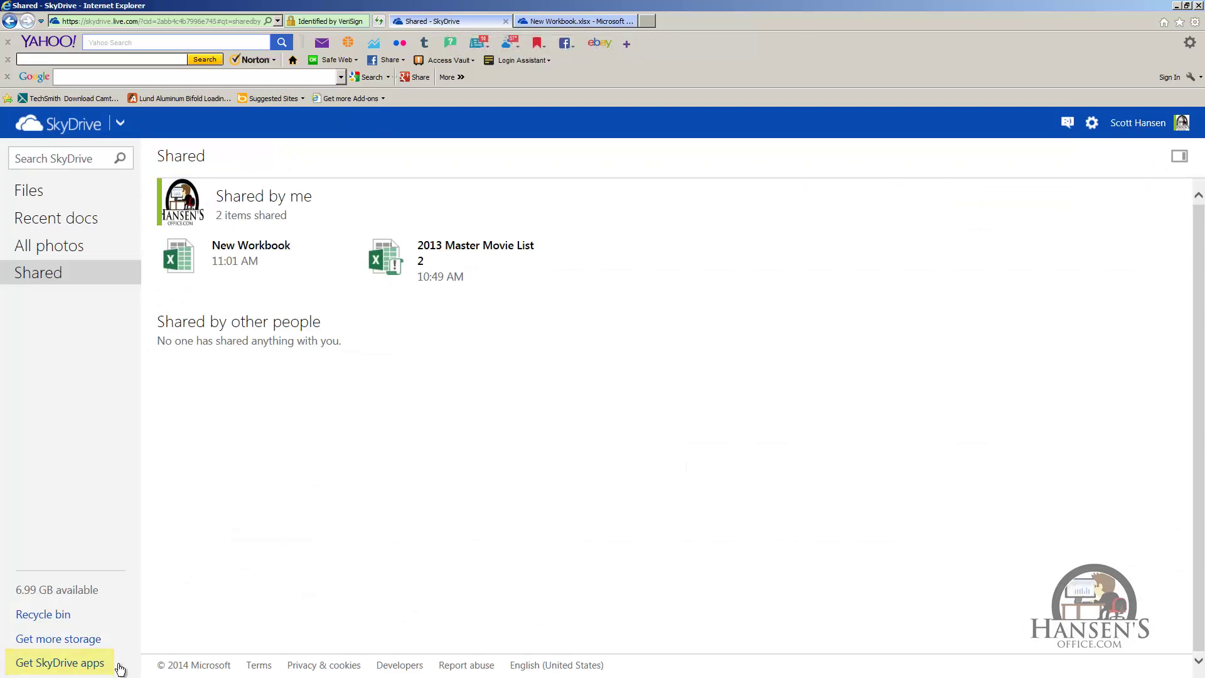
pyautogui.click(91, 664)
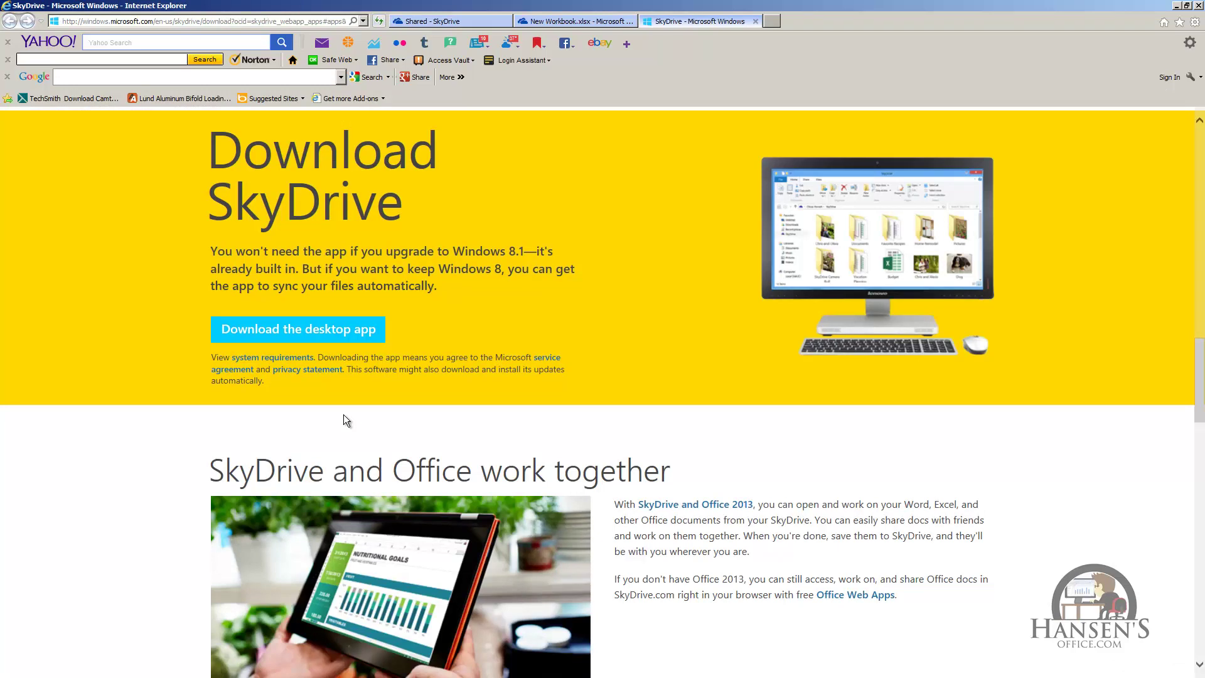
# Scroll down the Download SkyDrive apps page.
pyautogui.scroll(-3, 146, 465)
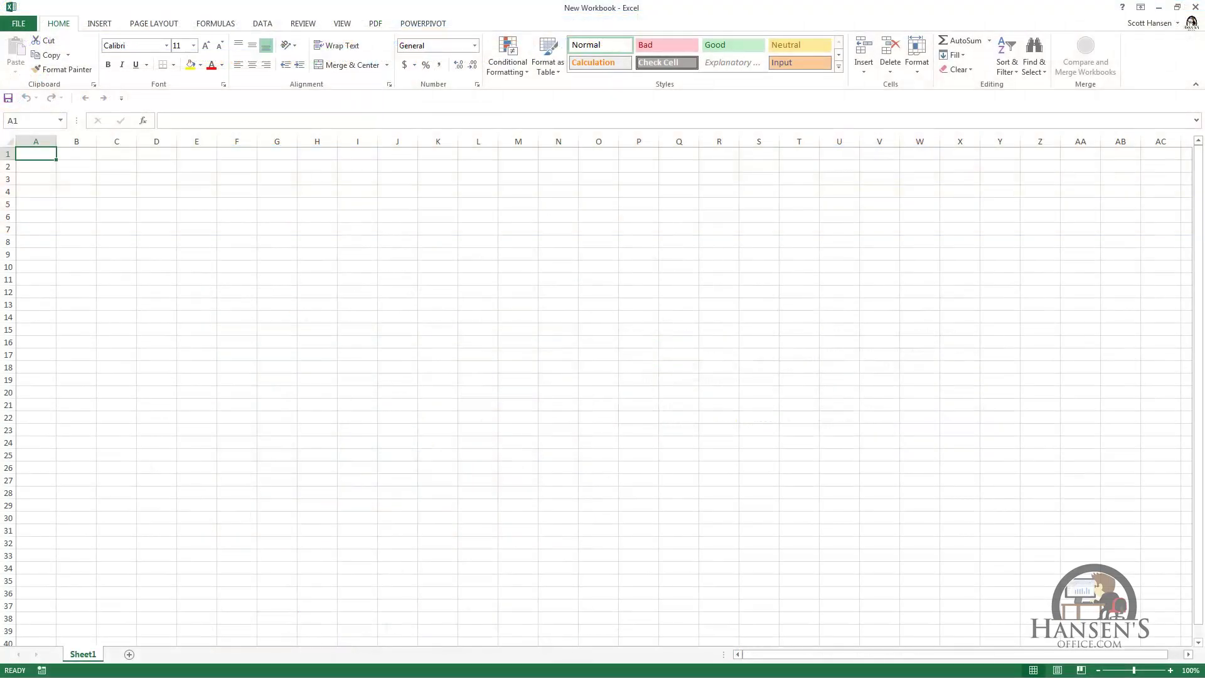
pyautogui.press('alt')
pyautogui.press('f')
pyautogui.press('h')
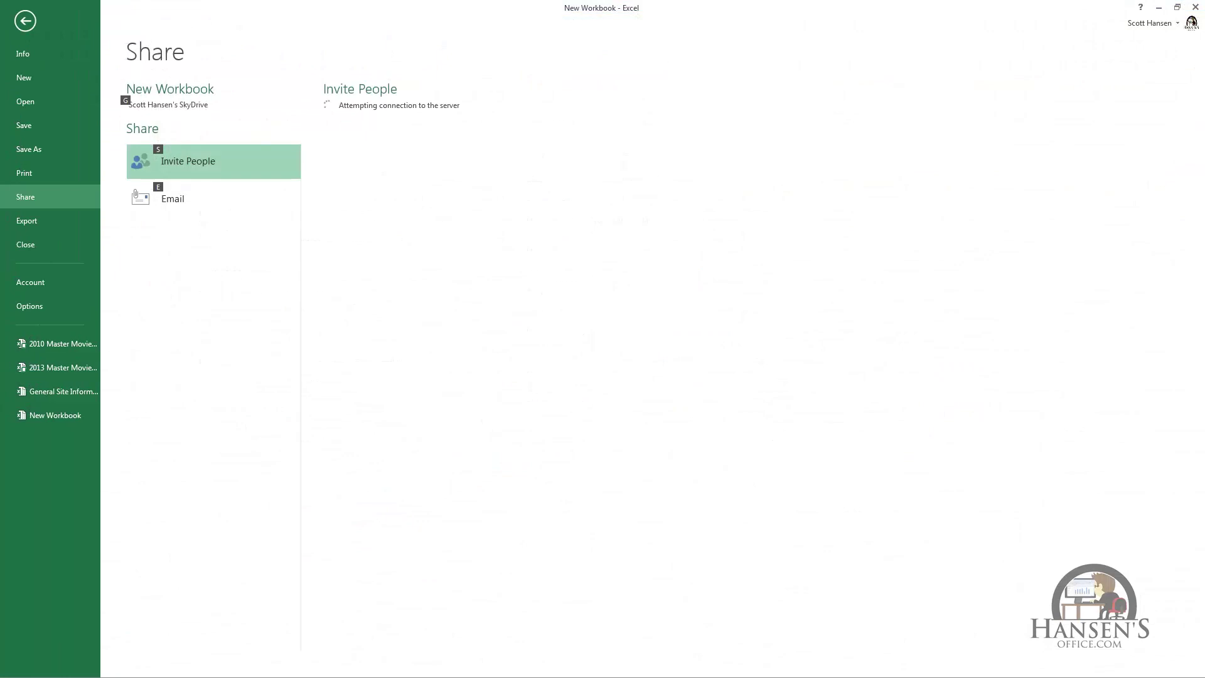
pyautogui.click(74, 224)
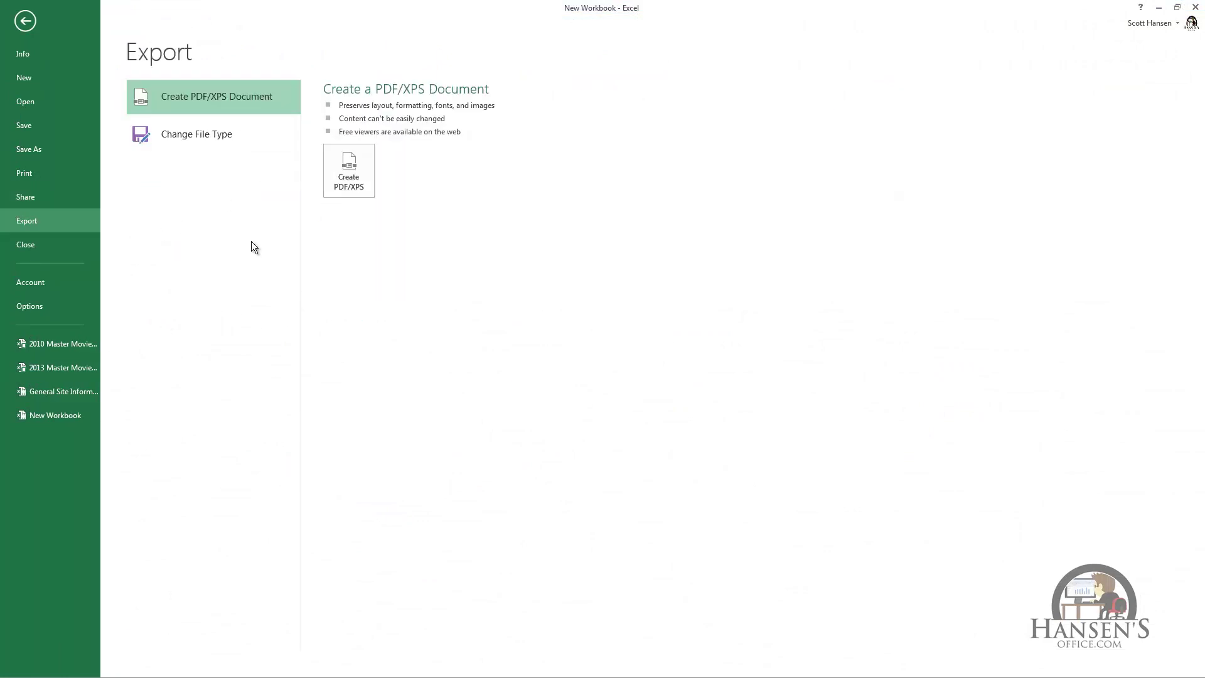
pyautogui.click(349, 169)
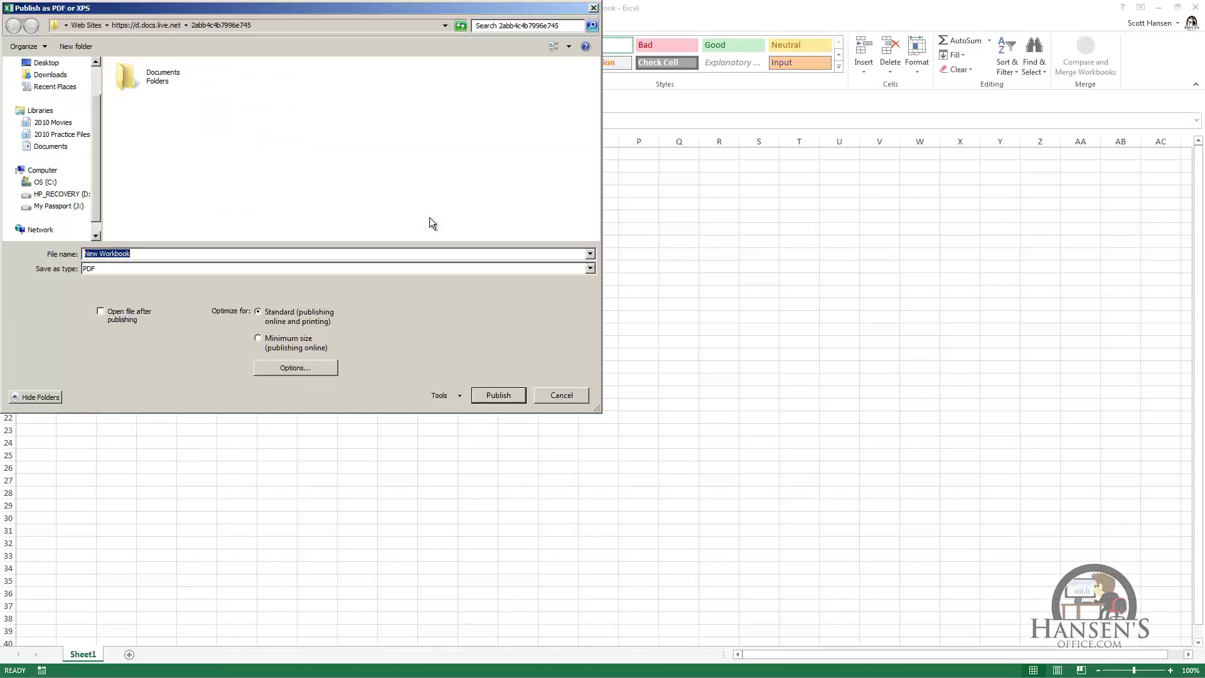
pyautogui.click(590, 269)
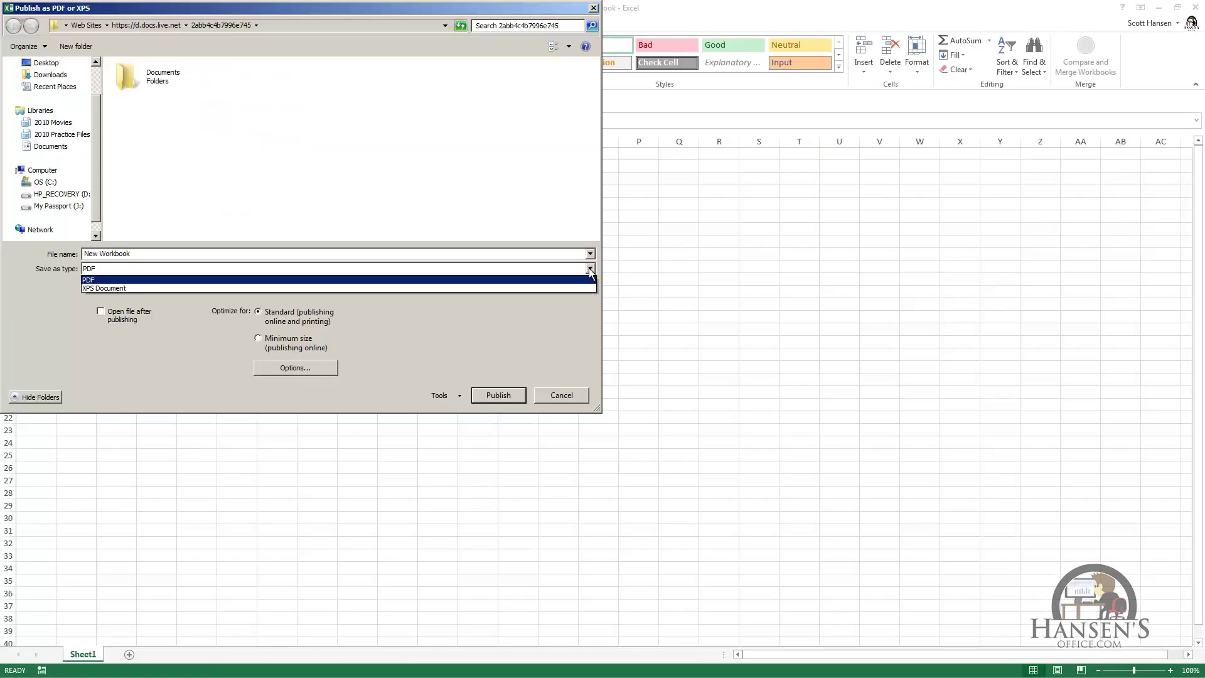
pyautogui.click(113, 288)
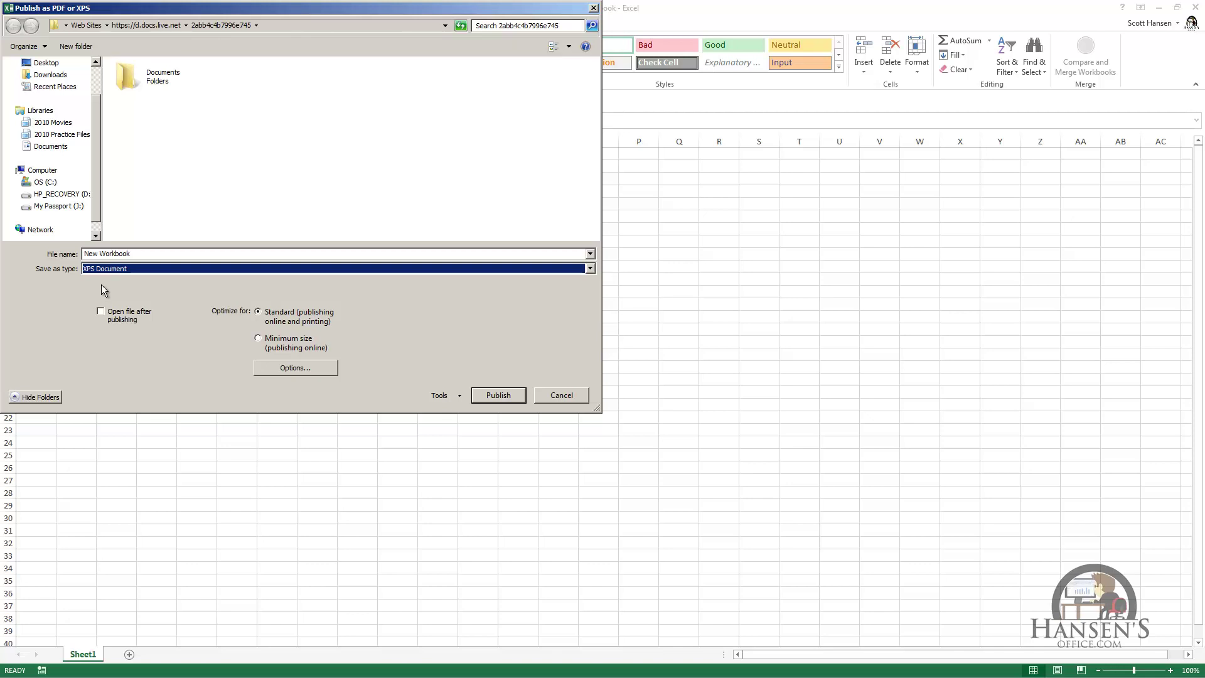
pyautogui.click(576, 394)
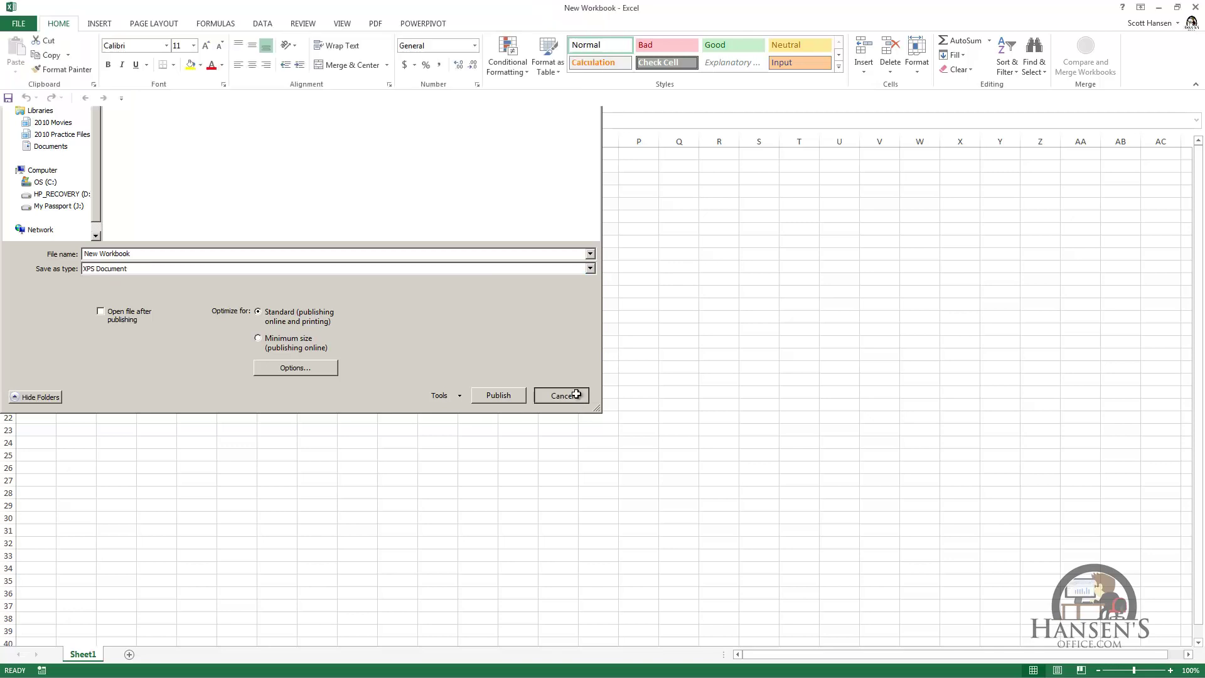
pyautogui.press('alt')
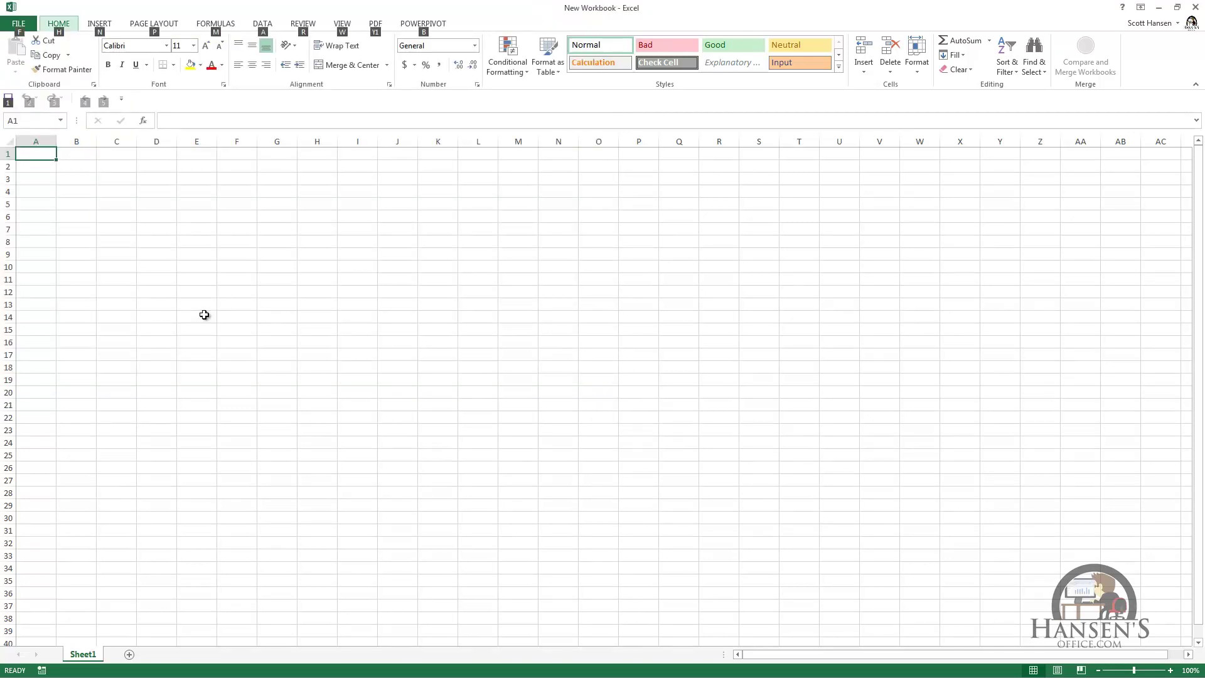
# Show the Change File Type list on the File > Export page.
pyautogui.press('f')
pyautogui.press('h')
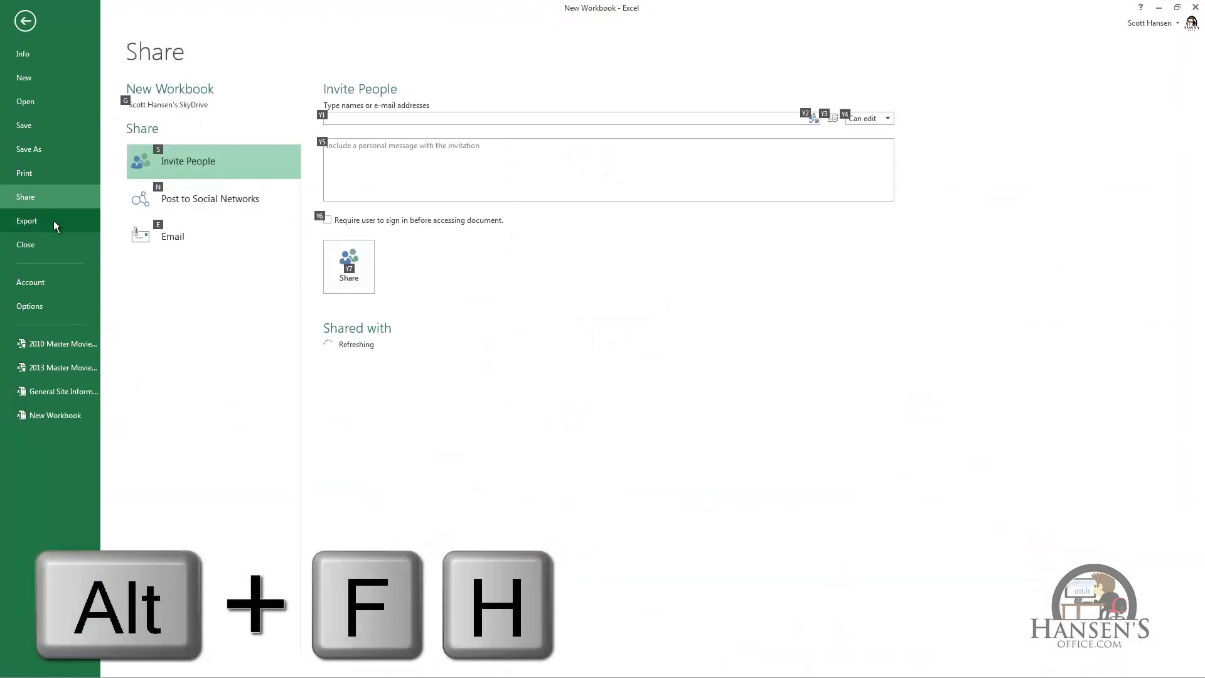
pyautogui.click(54, 221)
pyautogui.click(192, 141)
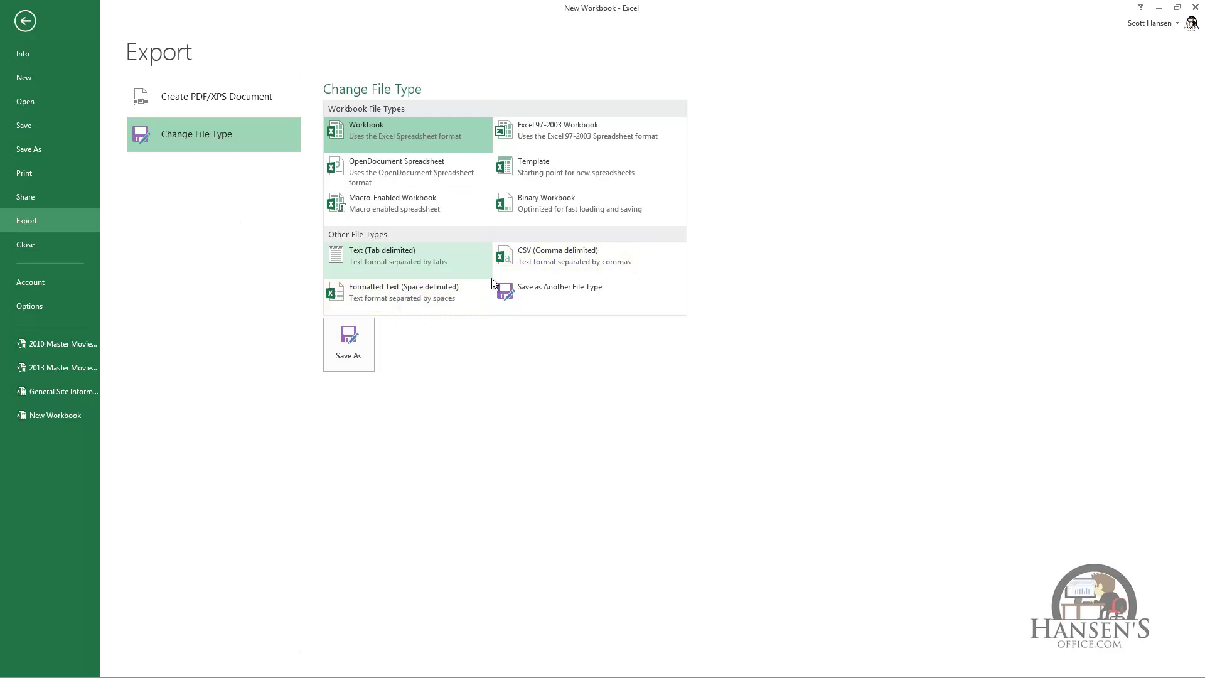
# Choose Save as Another File Type and list the available Save as type formats.
pyautogui.click(504, 290)
pyautogui.click(504, 290)
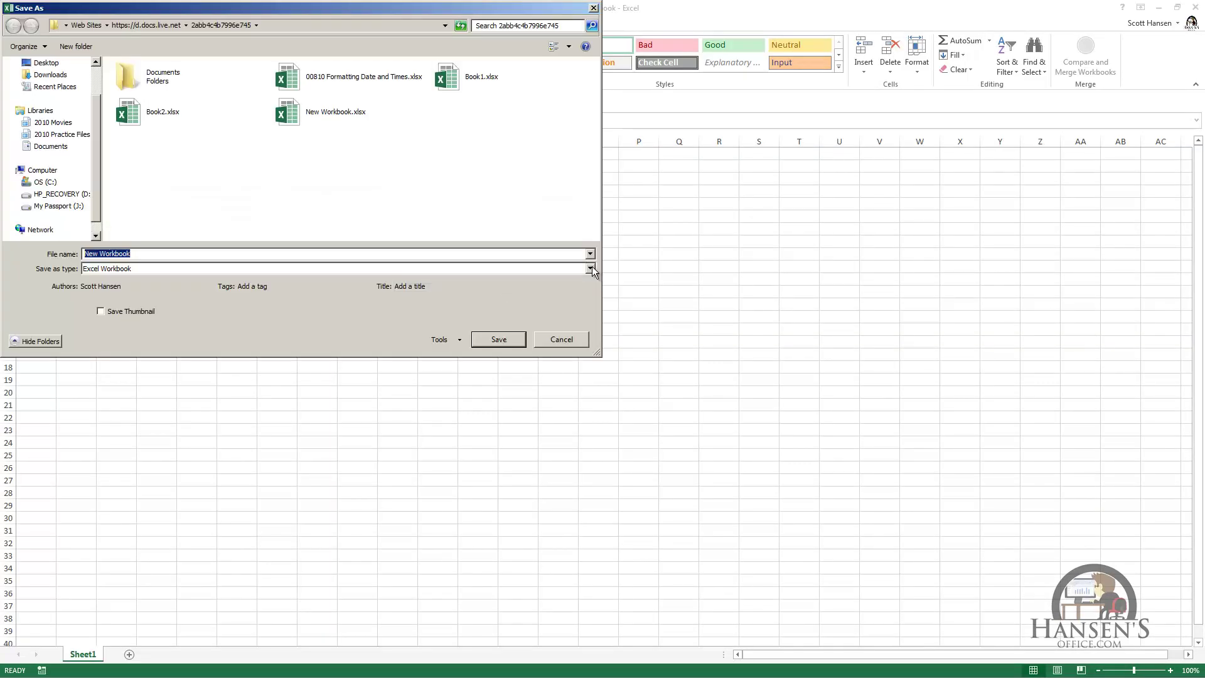
pyautogui.click(591, 268)
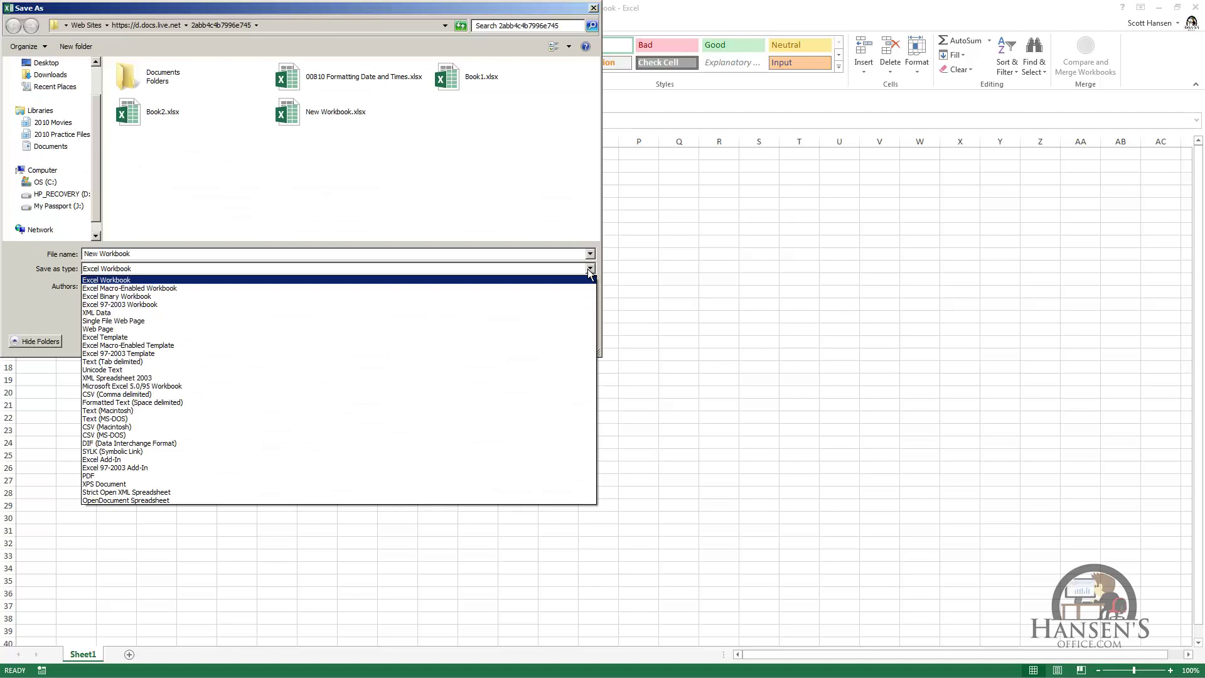